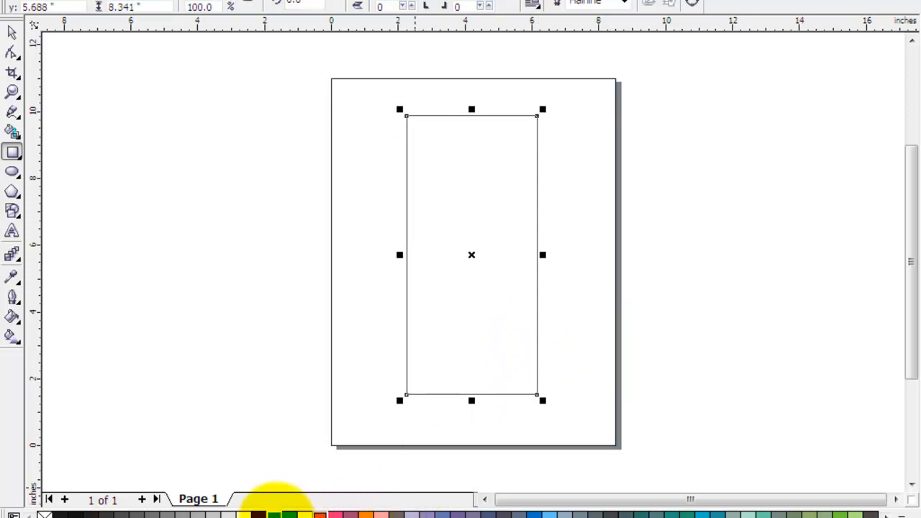
Step: Fill the tall rectangle on the page with dark purple
{"action": "left_click", "coordinate": [274, 513]}
{"action": "left_click", "coordinate": [258, 513]}
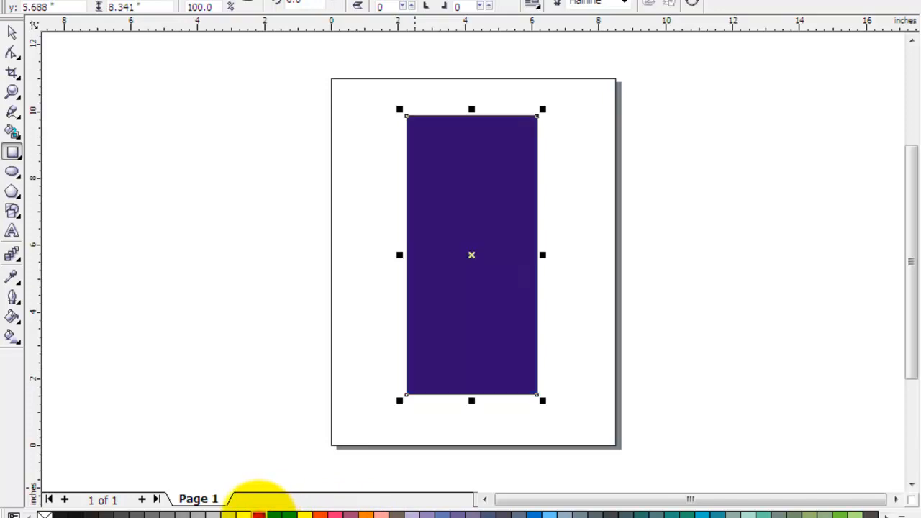
{"action": "left_click", "coordinate": [13, 32]}
{"action": "left_click", "coordinate": [495, 216]}
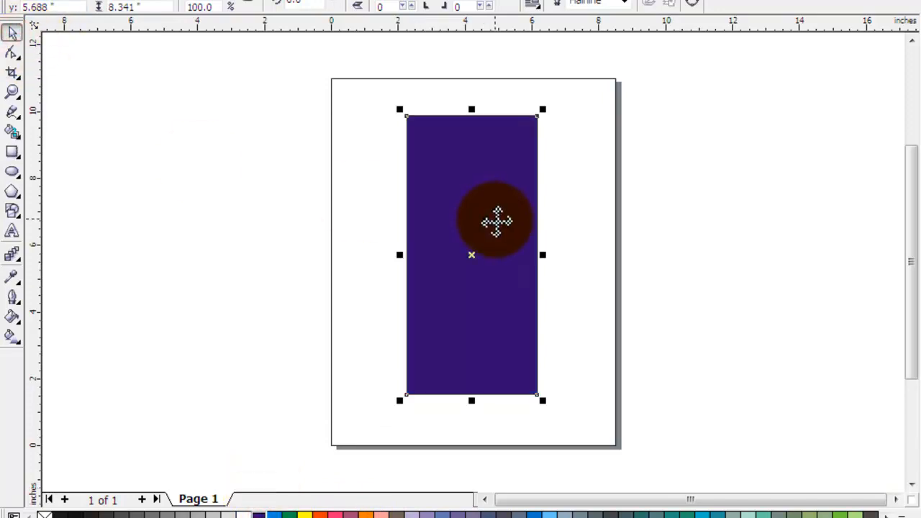
Step: Draw a rectangle about 2.56 inches tall off the page and move it beside the purple rectangle
{"action": "left_click", "coordinate": [12, 153]}
{"action": "left_click_drag", "start_coordinate": [164, 210], "coordinate": [324, 296]}
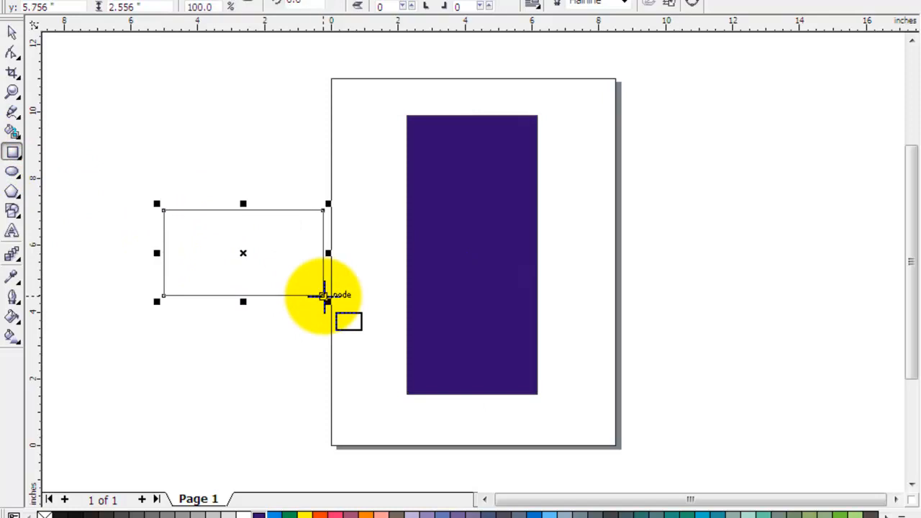
{"action": "left_click", "coordinate": [12, 32]}
{"action": "left_click_drag", "start_coordinate": [262, 242], "coordinate": [336, 210]}
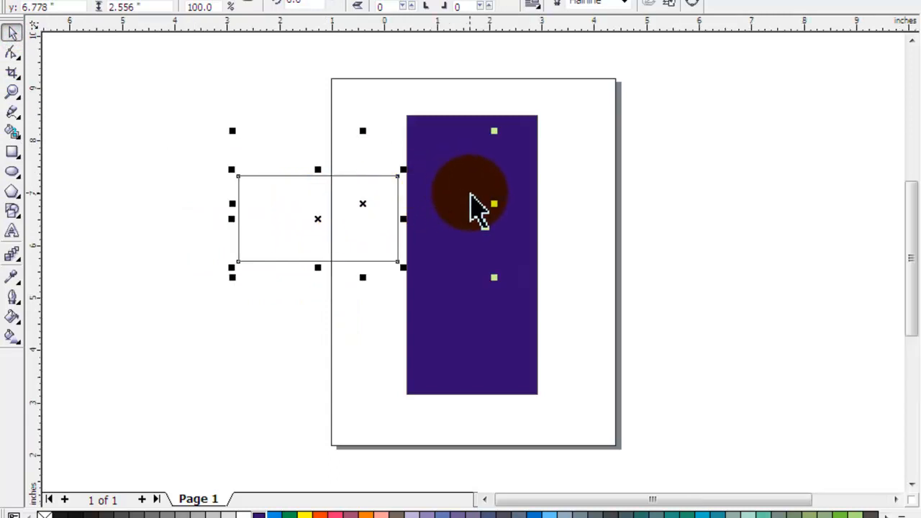
Step: Fill the unfilled wide rectangle beside the purple one with orange
{"action": "scroll", "coordinate": [475, 202], "scroll_direction": "up", "scroll_amount": 1}
{"action": "left_click", "coordinate": [767, 203]}
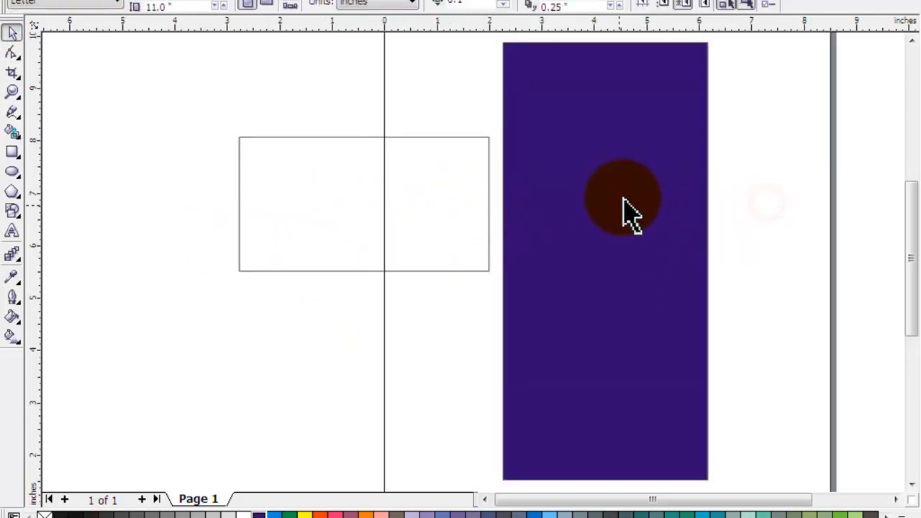
{"action": "left_click", "coordinate": [414, 203]}
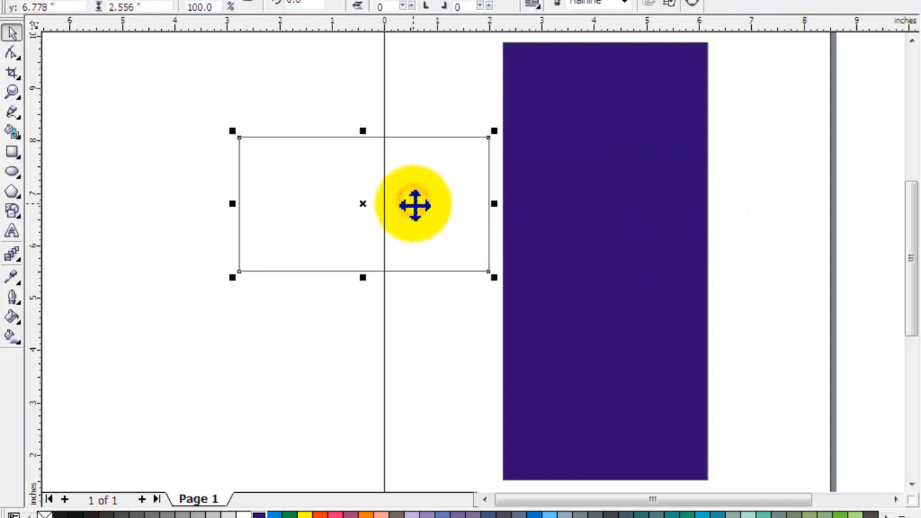
{"action": "left_click", "coordinate": [321, 514]}
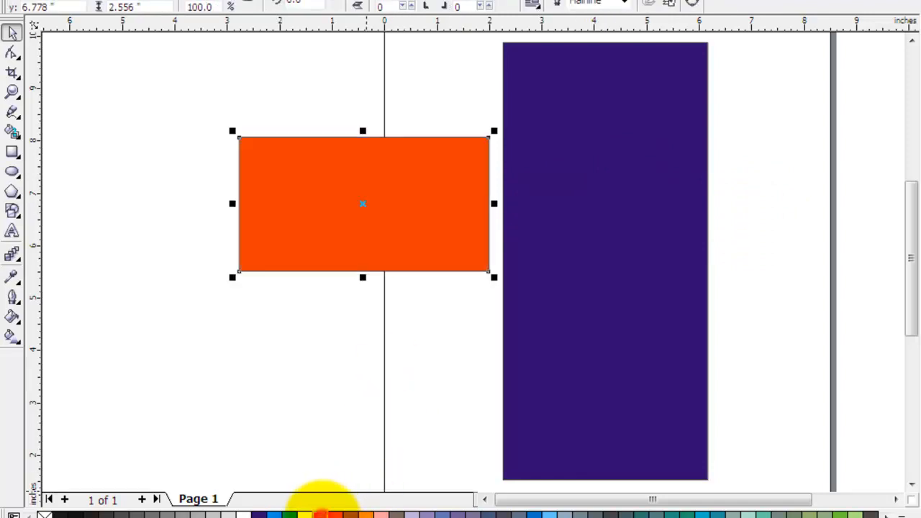
Step: Place the orange rectangle across the purple rectangle and PowerClip it inside the purple one
{"action": "left_click_drag", "start_coordinate": [370, 194], "coordinate": [613, 225]}
{"action": "left_click", "coordinate": [287, 6]}
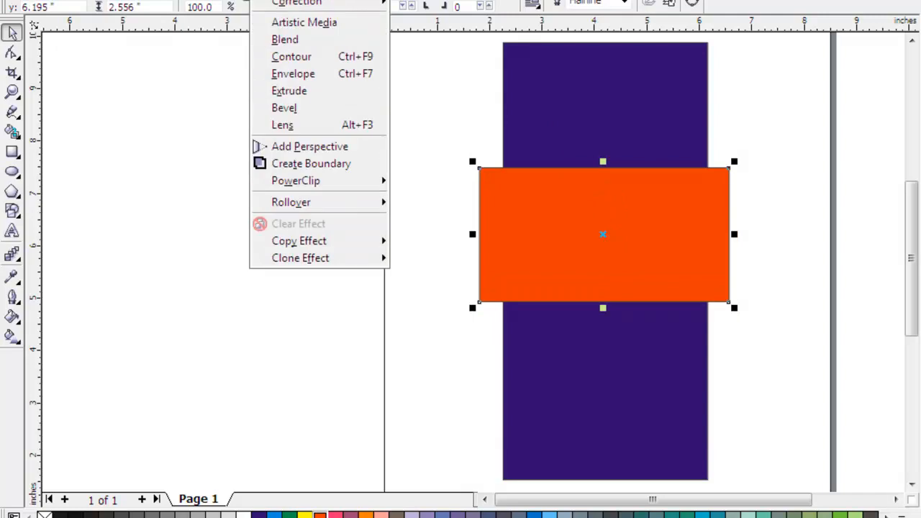
{"action": "mouse_move", "coordinate": [332, 193]}
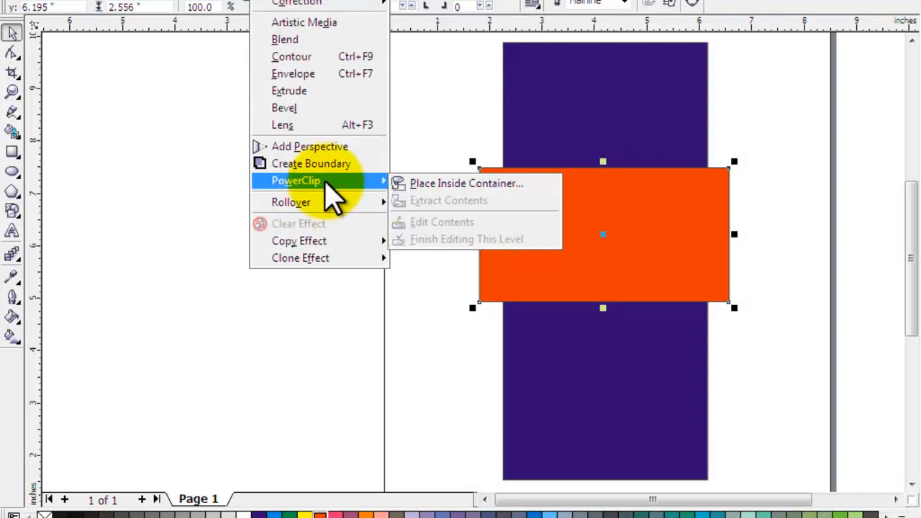
{"action": "left_click", "coordinate": [497, 185]}
{"action": "left_click", "coordinate": [554, 103]}
{"action": "left_click_drag", "start_coordinate": [559, 117], "coordinate": [608, 310]}
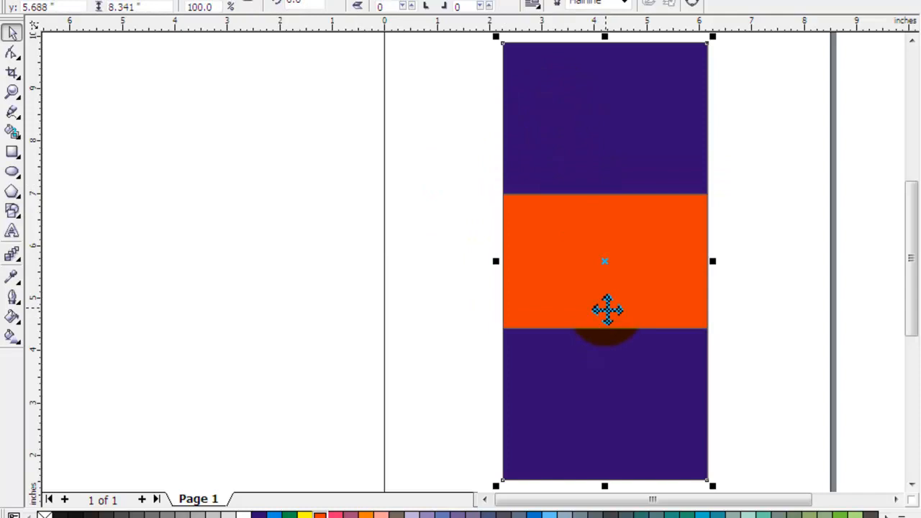
Step: Undo the PowerClip and move the orange rectangle straight up near the top edge of the purple rectangle
{"action": "key", "text": "ctrl+z"}
{"action": "left_click", "coordinate": [772, 220]}
{"action": "left_click", "coordinate": [665, 217]}
{"action": "left_click_drag", "start_coordinate": [665, 218], "coordinate": [663, 115]}
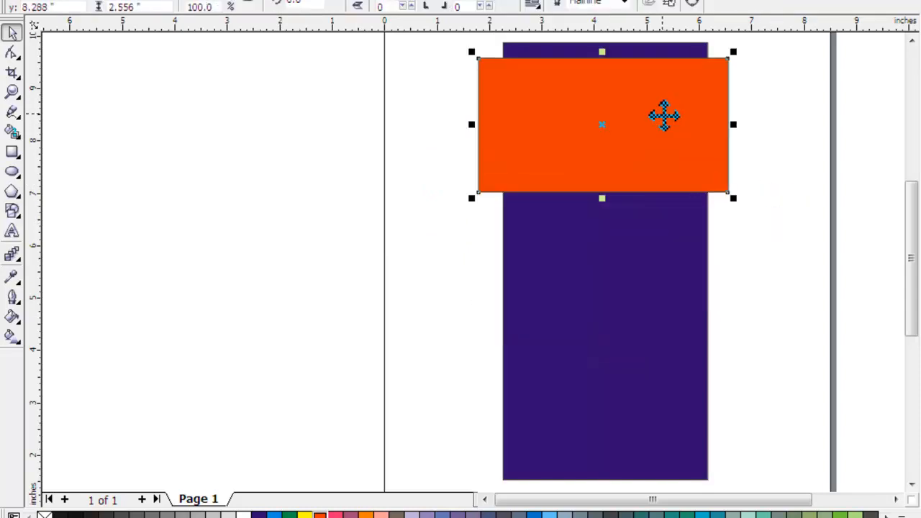
Step: PowerClip the raised orange rectangle inside the purple rectangle as its container
{"action": "left_click", "coordinate": [263, 0]}
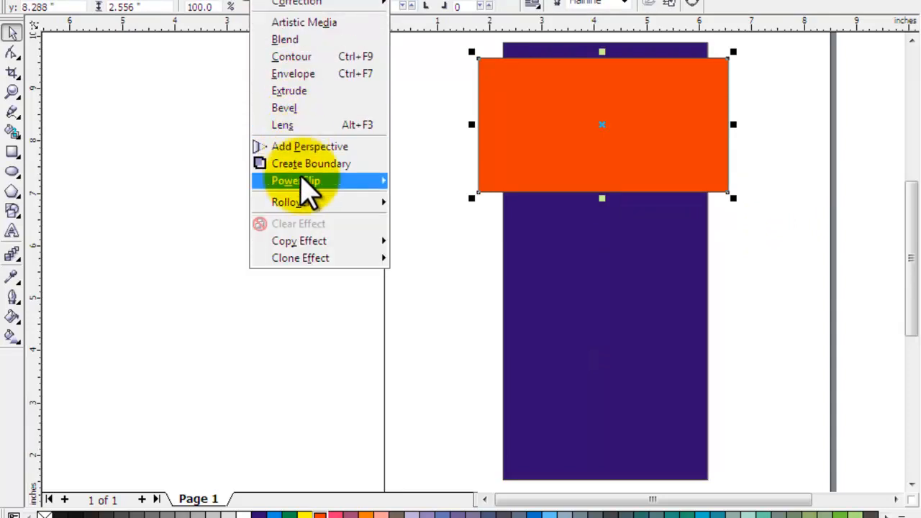
{"action": "mouse_move", "coordinate": [341, 180]}
{"action": "left_click", "coordinate": [414, 180]}
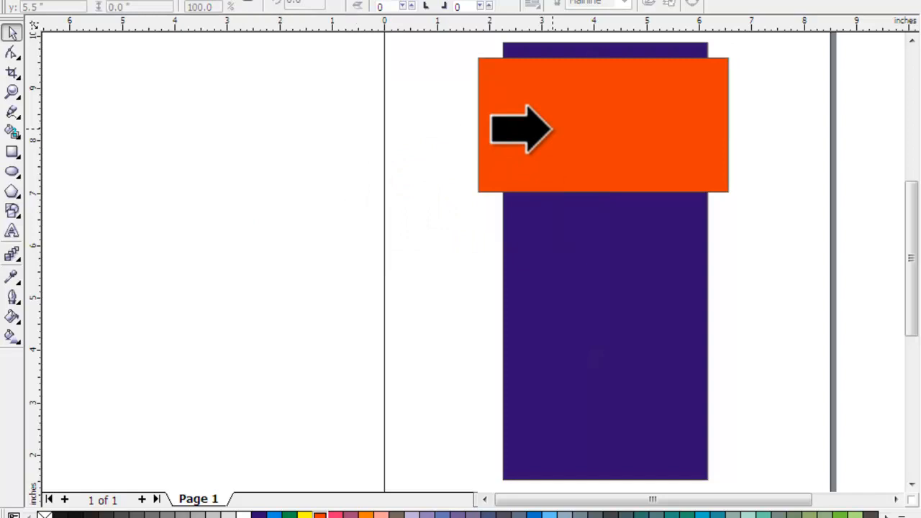
{"action": "left_click", "coordinate": [565, 190]}
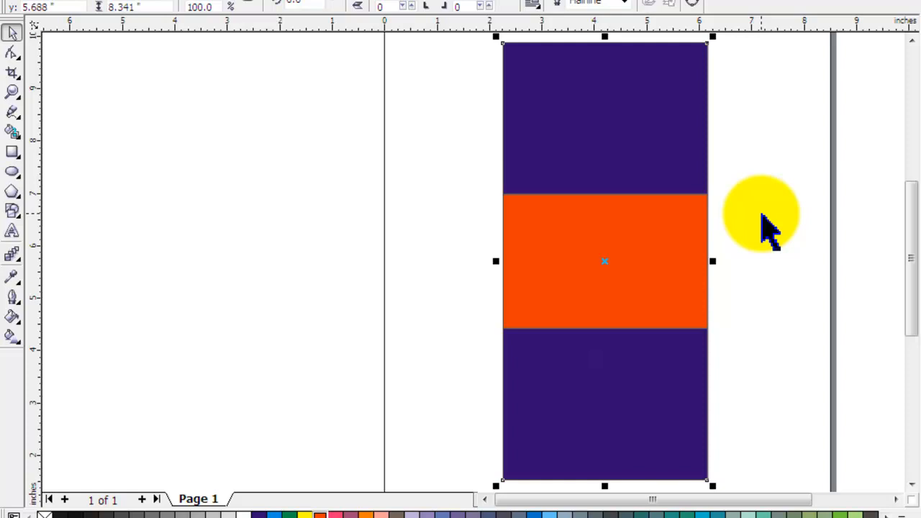
Step: Edit the PowerClip contents by moving the orange rectangle near the container's top edge, and finish editing
{"action": "right_click", "coordinate": [628, 240]}
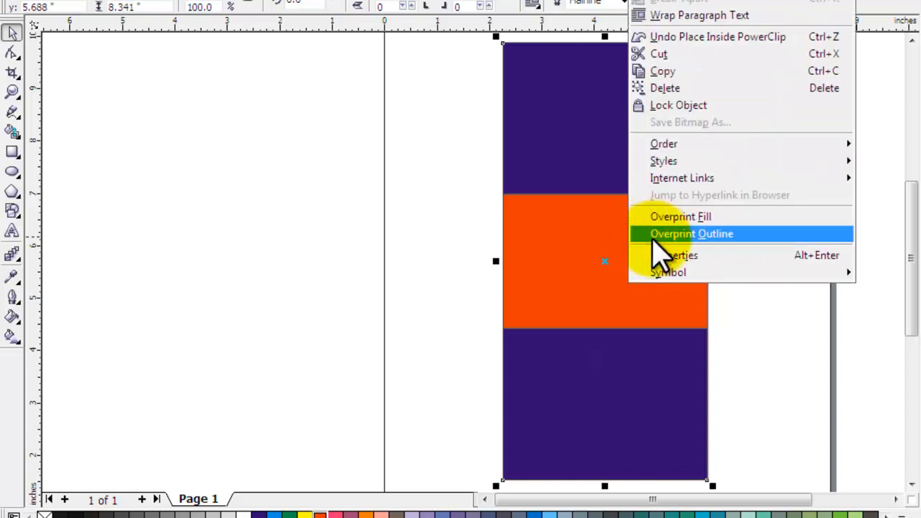
{"action": "right_click", "coordinate": [538, 408]}
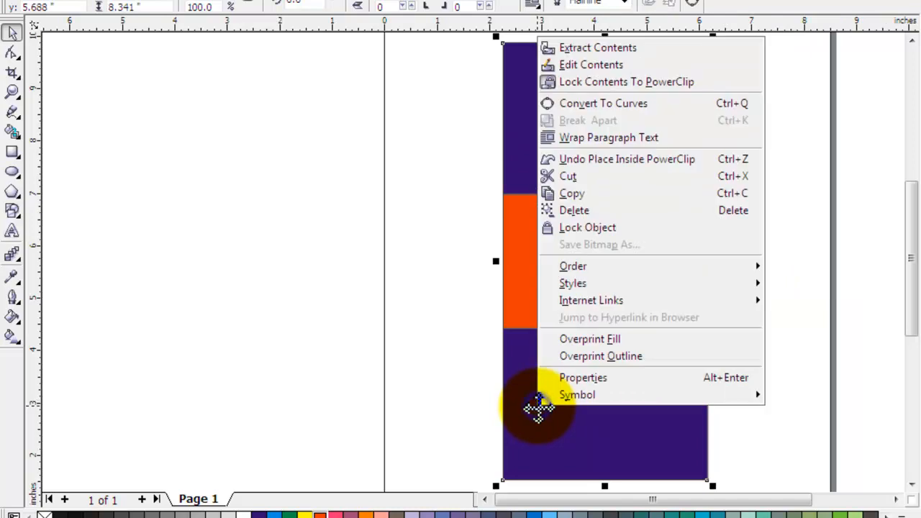
{"action": "left_click", "coordinate": [590, 66]}
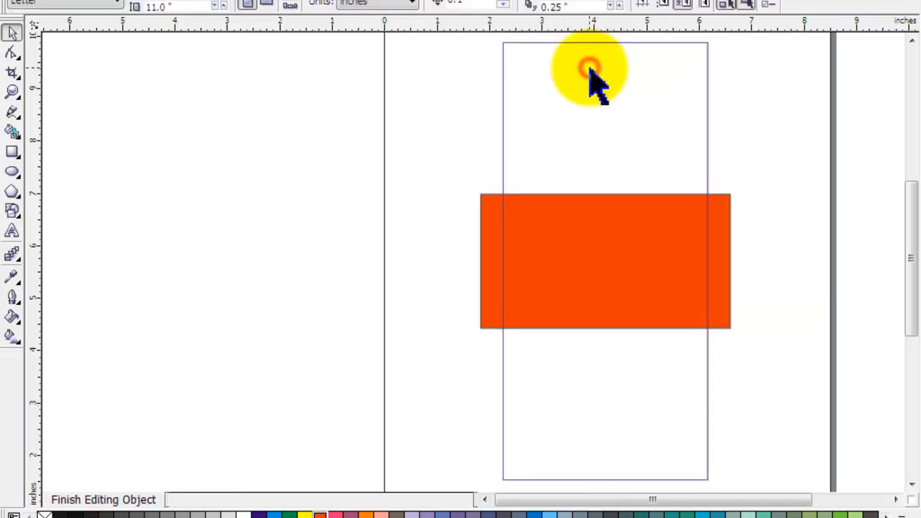
{"action": "left_click", "coordinate": [606, 254]}
{"action": "left_click_drag", "start_coordinate": [607, 255], "coordinate": [601, 120]}
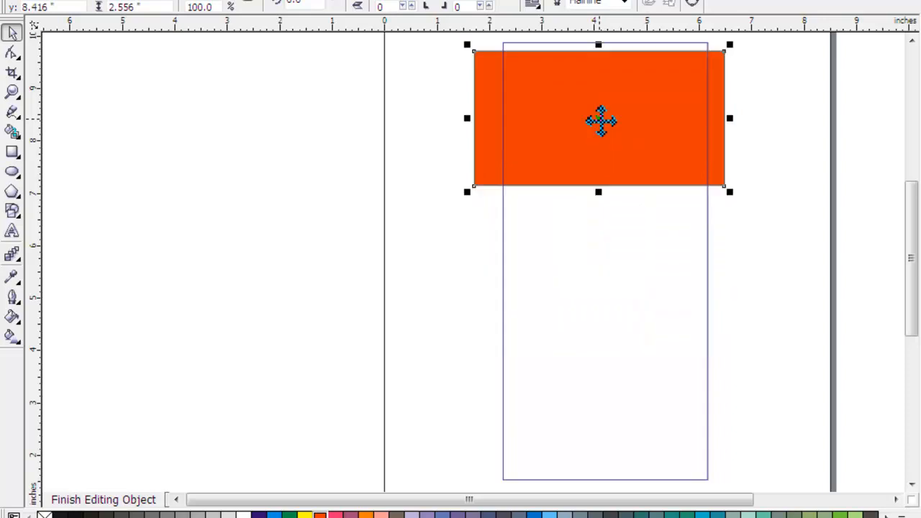
{"action": "left_click", "coordinate": [763, 277]}
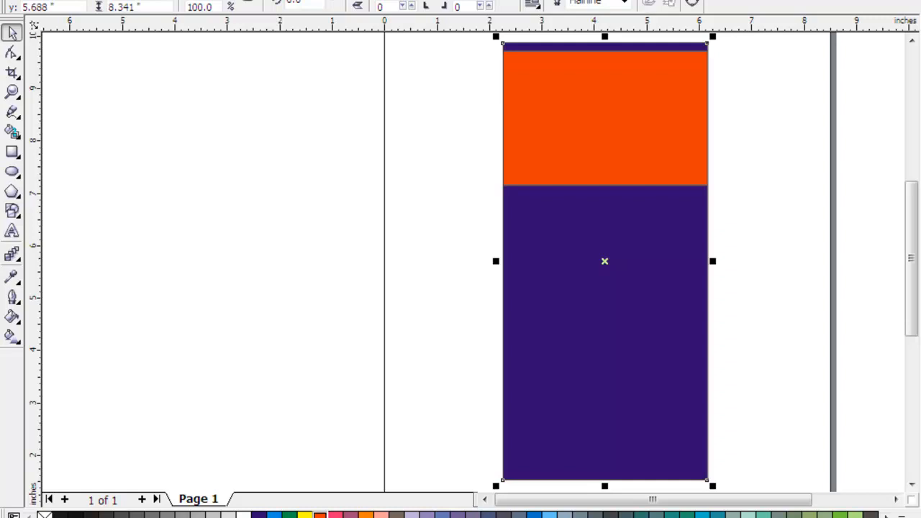
Step: Turn off auto-centering of new PowerClip contents in the workspace Edit options and apply the change
{"action": "left_click", "coordinate": [414, 0]}
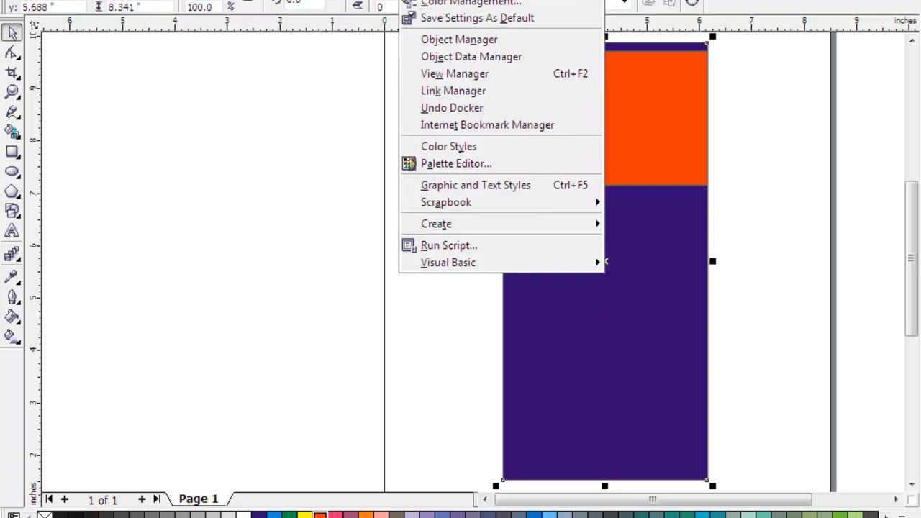
{"action": "left_click", "coordinate": [461, 1]}
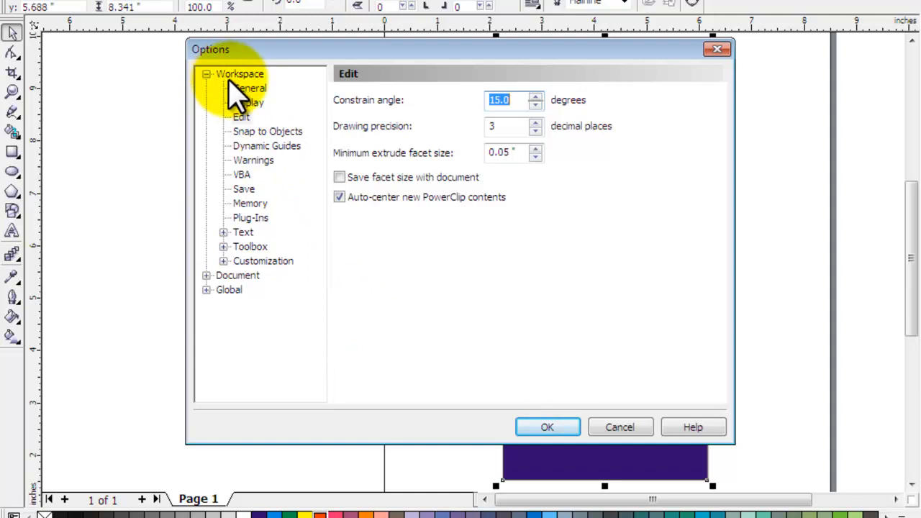
{"action": "left_click", "coordinate": [242, 117]}
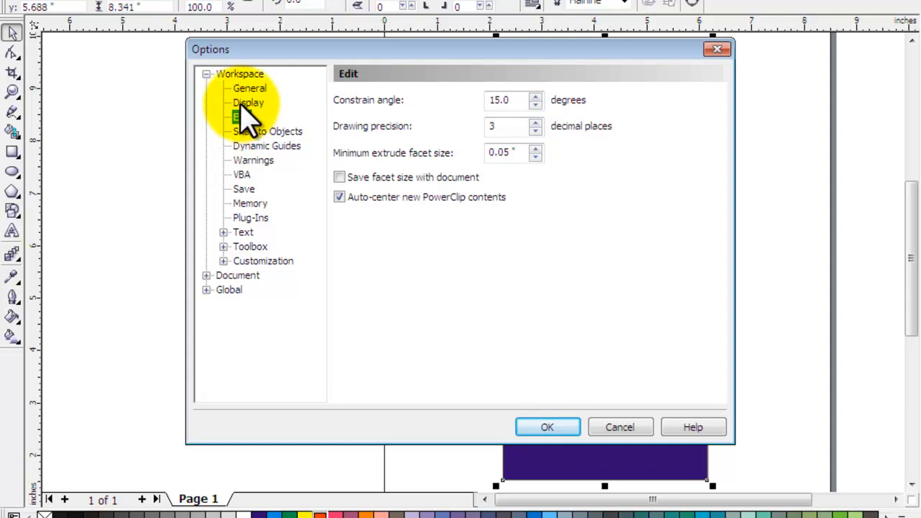
{"action": "left_click", "coordinate": [244, 103]}
{"action": "left_click", "coordinate": [249, 89]}
{"action": "left_click", "coordinate": [241, 117]}
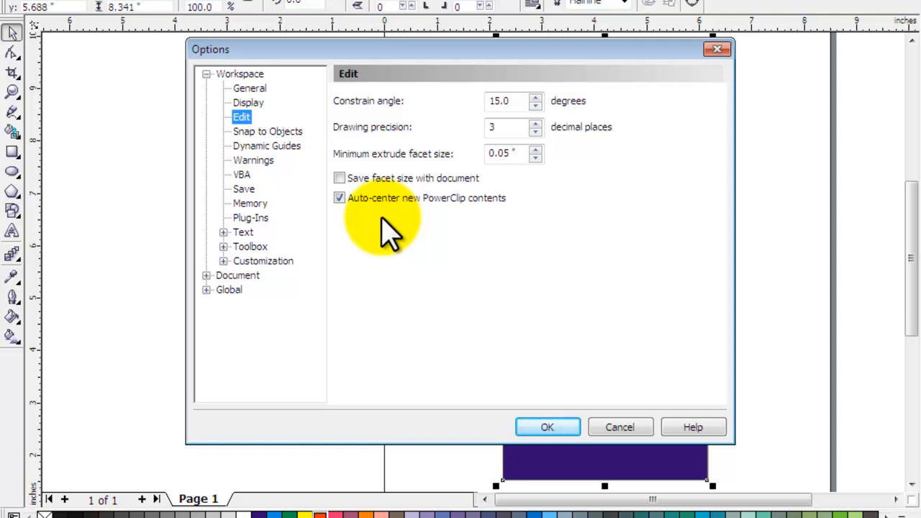
{"action": "left_click", "coordinate": [340, 199]}
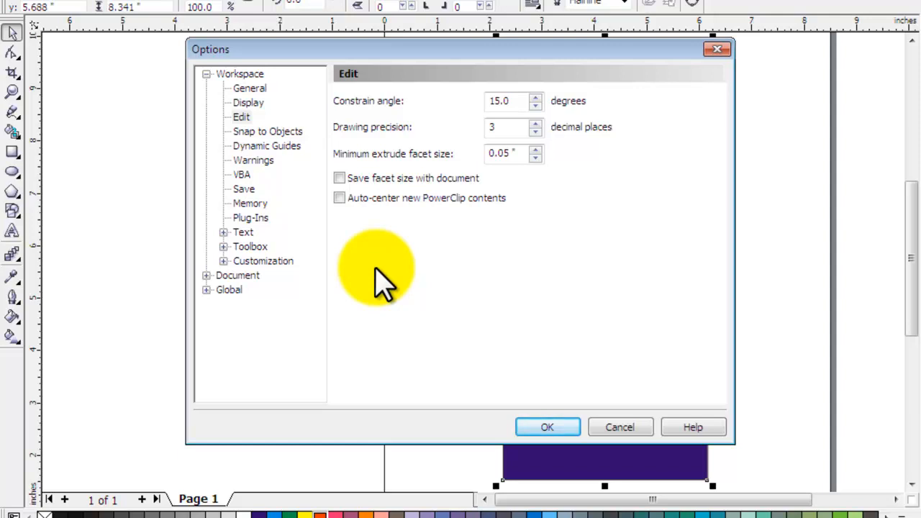
{"action": "left_click", "coordinate": [567, 430]}
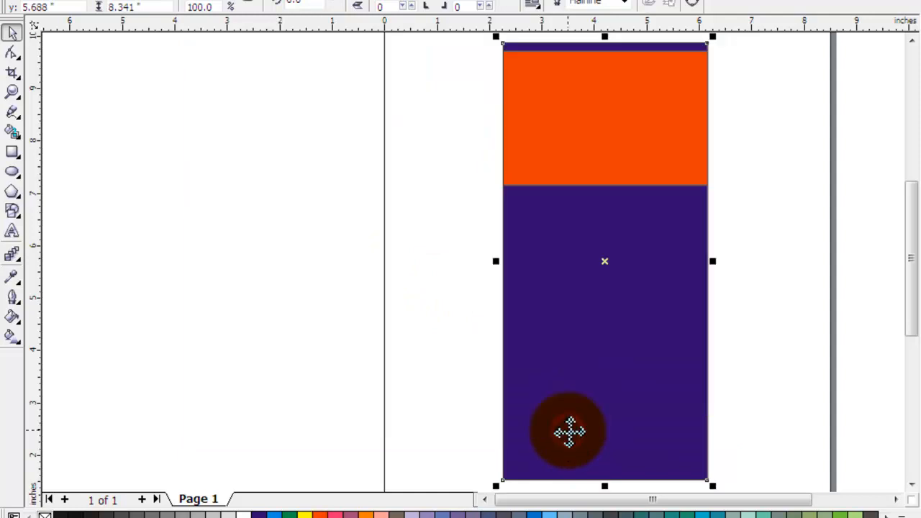
Step: Draw a small rectangle about 0.88 inch tall in the empty area off the page
{"action": "left_click", "coordinate": [385, 272]}
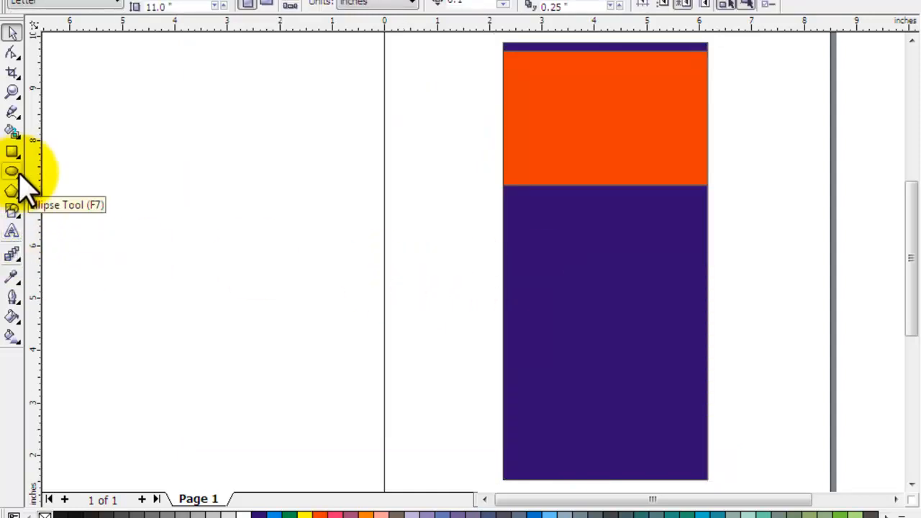
{"action": "left_click", "coordinate": [13, 153]}
{"action": "left_click_drag", "start_coordinate": [244, 194], "coordinate": [322, 240]}
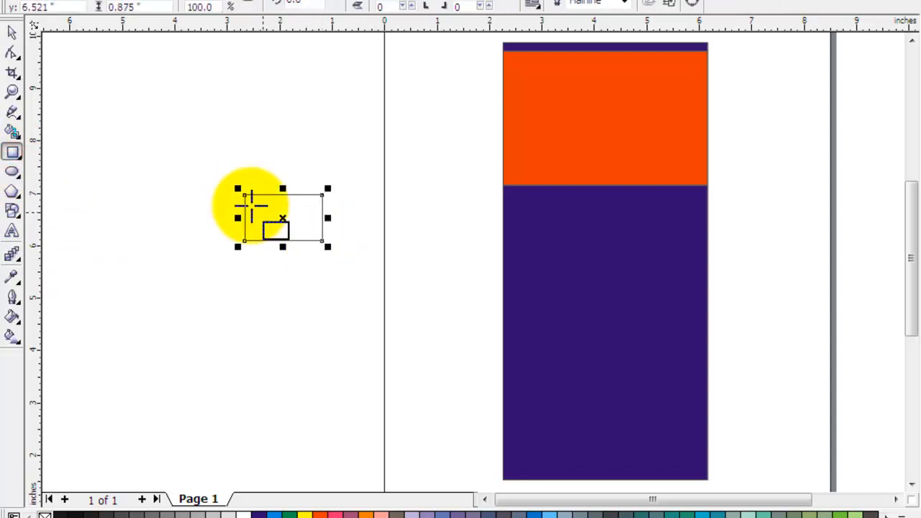
Step: Draw a small upright ellipse above the small rectangle's upper-right corner and fill it with pink
{"action": "left_click", "coordinate": [12, 172]}
{"action": "left_click_drag", "start_coordinate": [335, 131], "coordinate": [388, 200]}
{"action": "left_click", "coordinate": [12, 33]}
{"action": "key", "text": "Escape"}
{"action": "left_click", "coordinate": [334, 514]}
Step: Fill the small rectangle white, move it onto the lower part of the purple rectangle and enlarge it to about 2.35 inches tall
{"action": "left_click", "coordinate": [304, 210]}
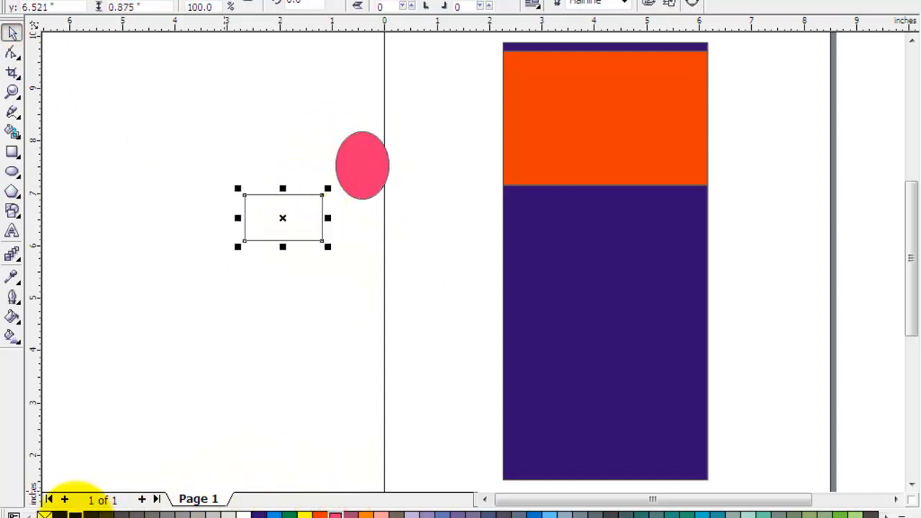
{"action": "left_click_drag", "start_coordinate": [303, 221], "coordinate": [567, 436]}
{"action": "left_click_drag", "start_coordinate": [590, 403], "coordinate": [763, 339]}
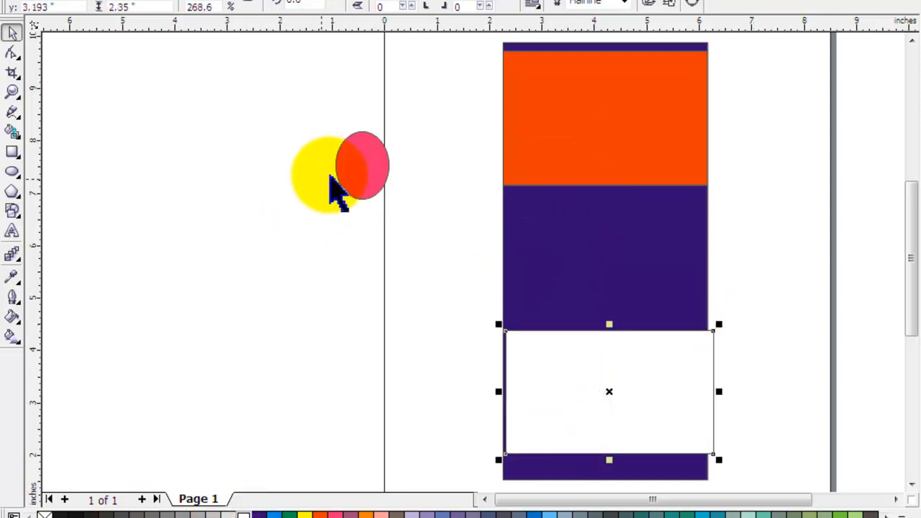
Step: Move the pink ellipse between the orange and white rectangles and enlarge it to about 2.02 inches tall
{"action": "left_click_drag", "start_coordinate": [364, 159], "coordinate": [605, 251]}
{"action": "left_click_drag", "start_coordinate": [638, 210], "coordinate": [682, 210]}
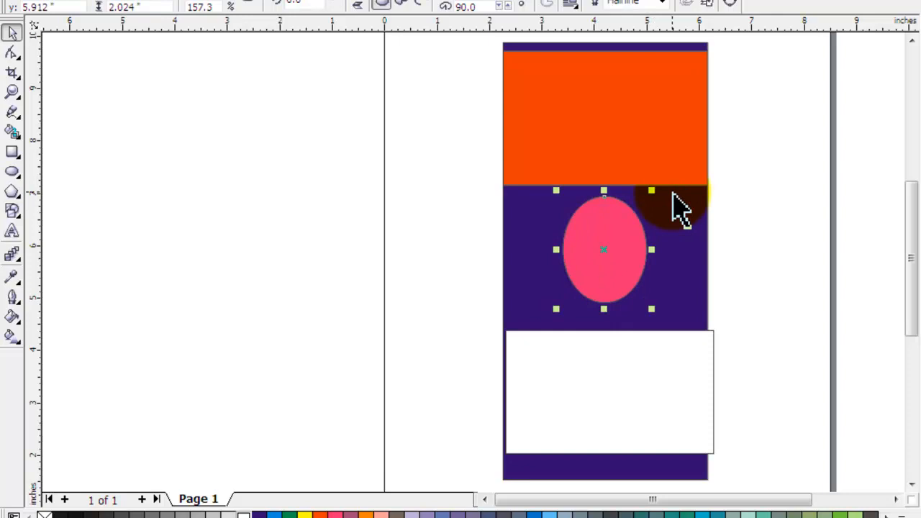
{"action": "left_click", "coordinate": [760, 260]}
Step: Nudge the white rectangle left to span the purple rectangle's width and PowerClip it inside the purple container
{"action": "left_click", "coordinate": [665, 395]}
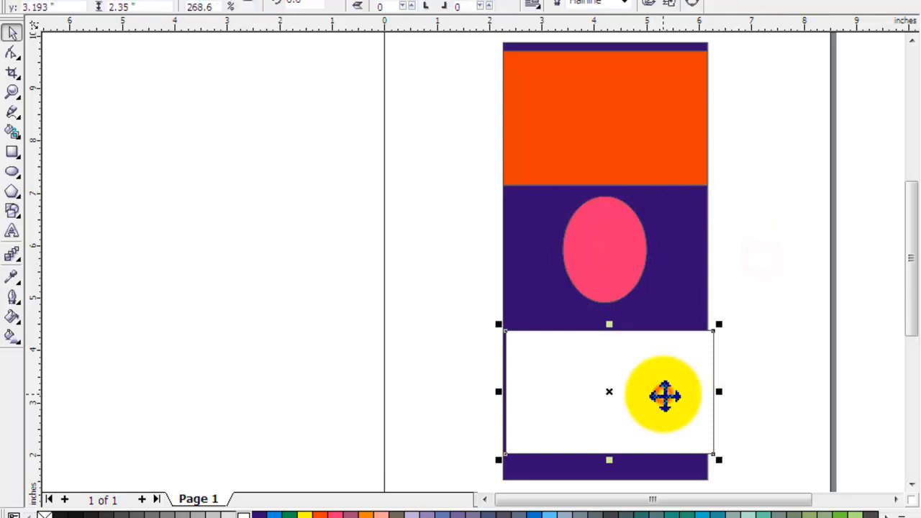
{"action": "key", "text": "Left"}
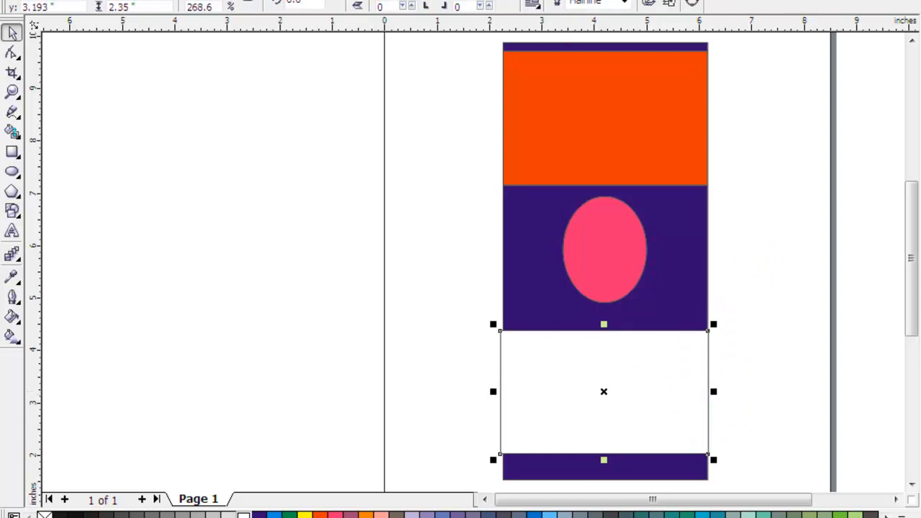
{"action": "left_click", "coordinate": [270, 1]}
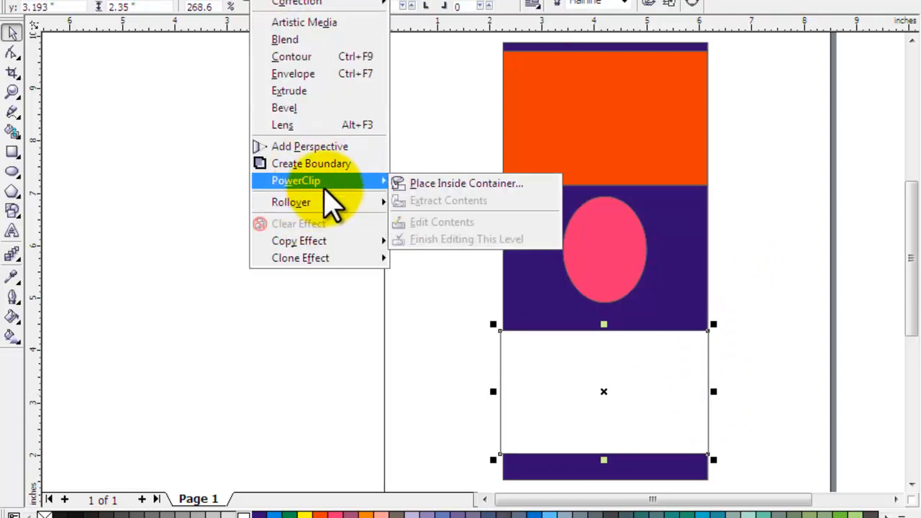
{"action": "left_click", "coordinate": [486, 184]}
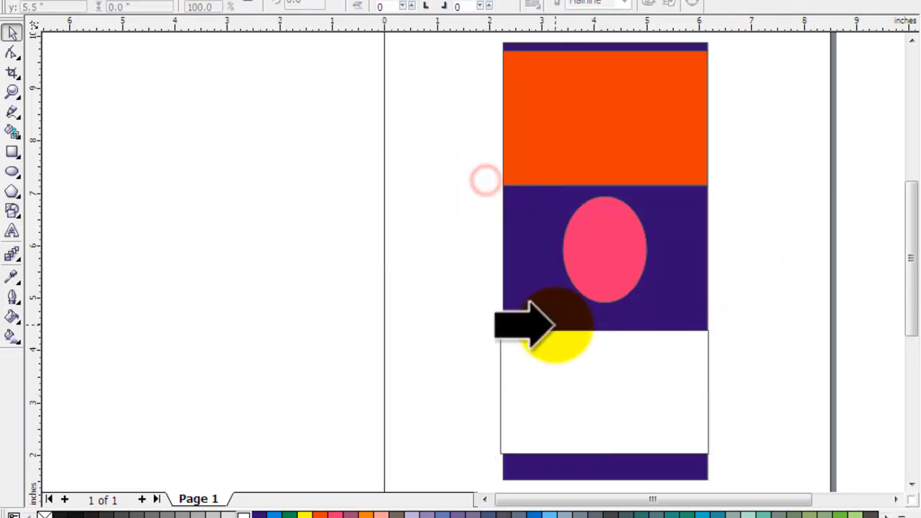
{"action": "left_click", "coordinate": [519, 290]}
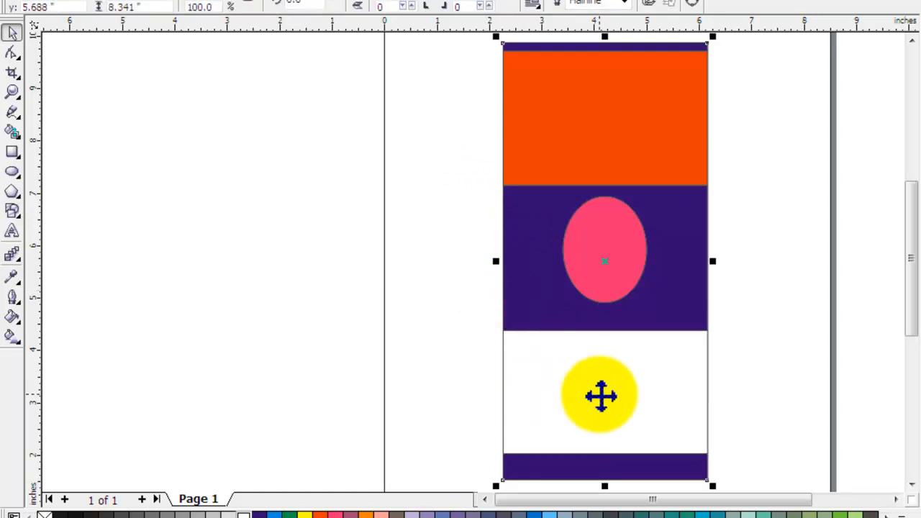
Step: Enlarge the pink ellipse about its center to about 4.32 inches tall, overlapping the orange and white areas
{"action": "left_click", "coordinate": [627, 259]}
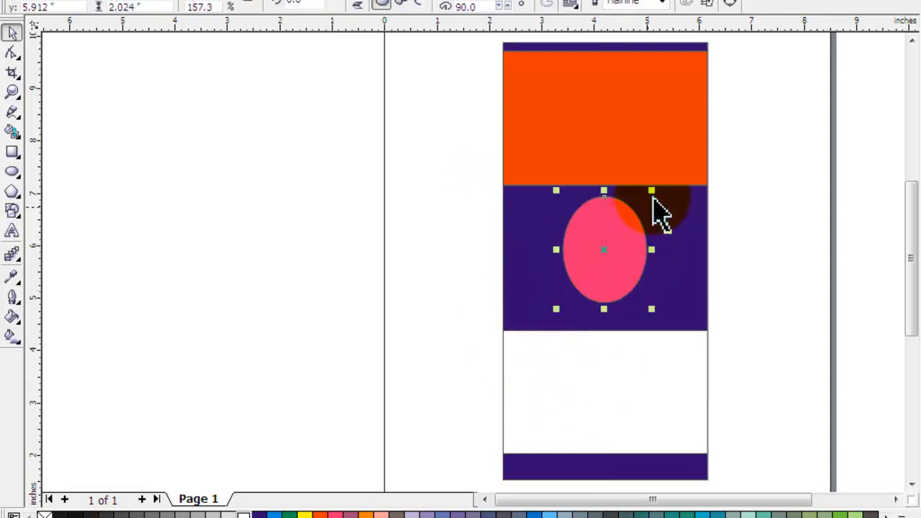
{"action": "left_click_drag", "start_coordinate": [651, 190], "coordinate": [692, 99]}
{"action": "left_click_drag", "start_coordinate": [687, 146], "coordinate": [700, 129]}
{"action": "left_click", "coordinate": [540, 179]}
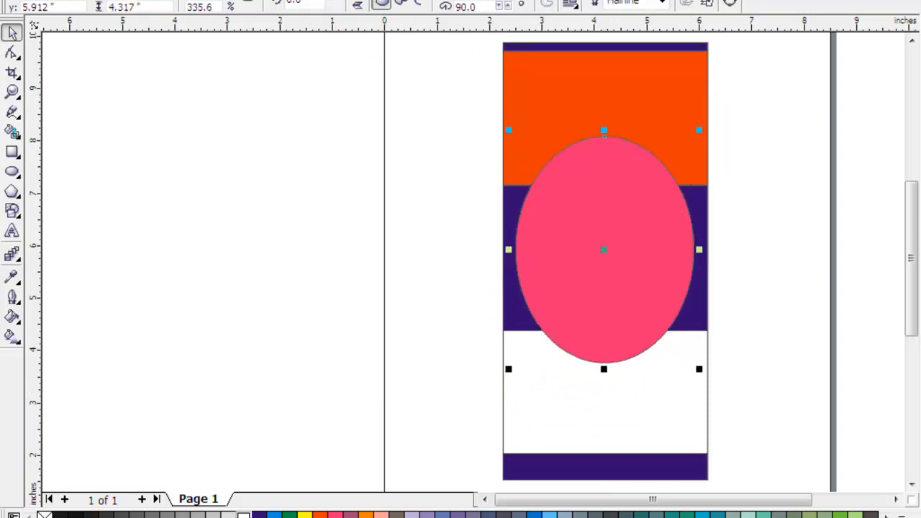
{"action": "left_click", "coordinate": [288, 1]}
{"action": "mouse_move", "coordinate": [324, 191]}
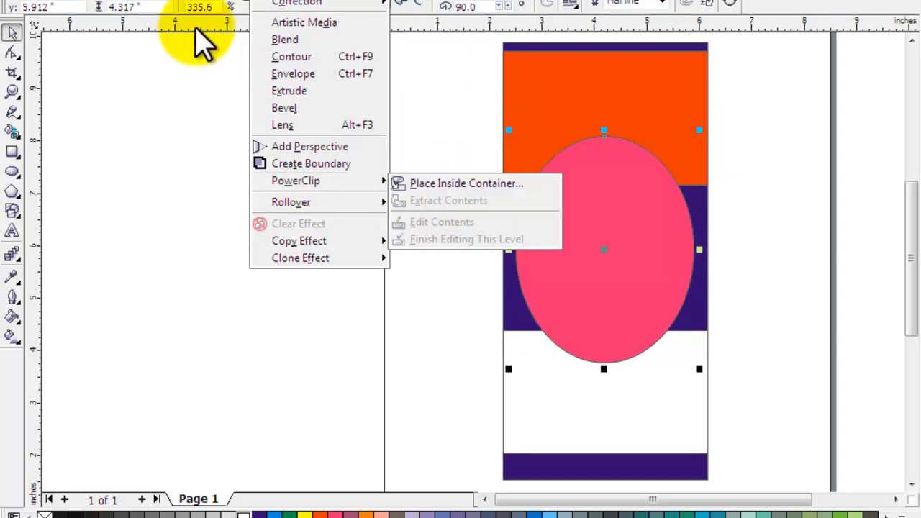
{"action": "left_click", "coordinate": [129, 80]}
{"action": "left_click", "coordinate": [588, 202]}
{"action": "left_click", "coordinate": [651, 189]}
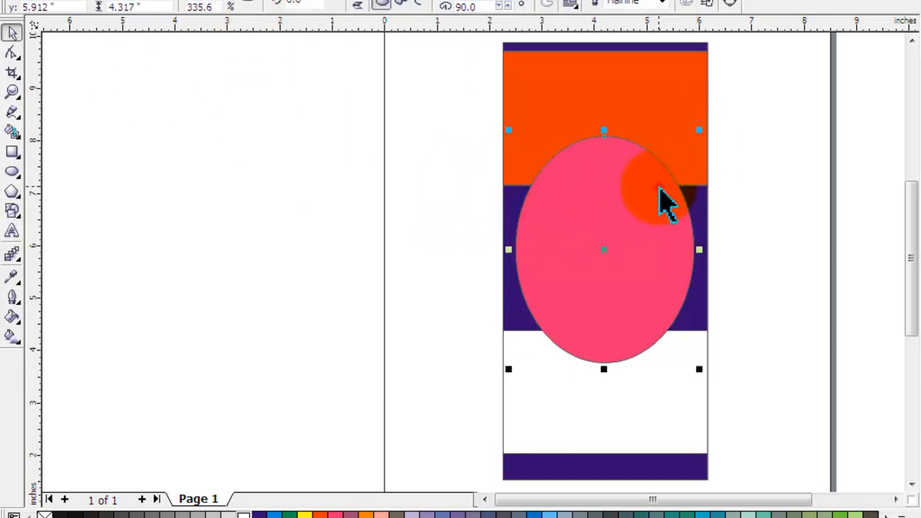
Step: Shrink the pink ellipse to about 2.23 inches tall and move it slightly down, centered between the orange and white areas
{"action": "left_click_drag", "start_coordinate": [699, 130], "coordinate": [688, 212]}
{"action": "left_click_drag", "start_coordinate": [630, 245], "coordinate": [633, 257]}
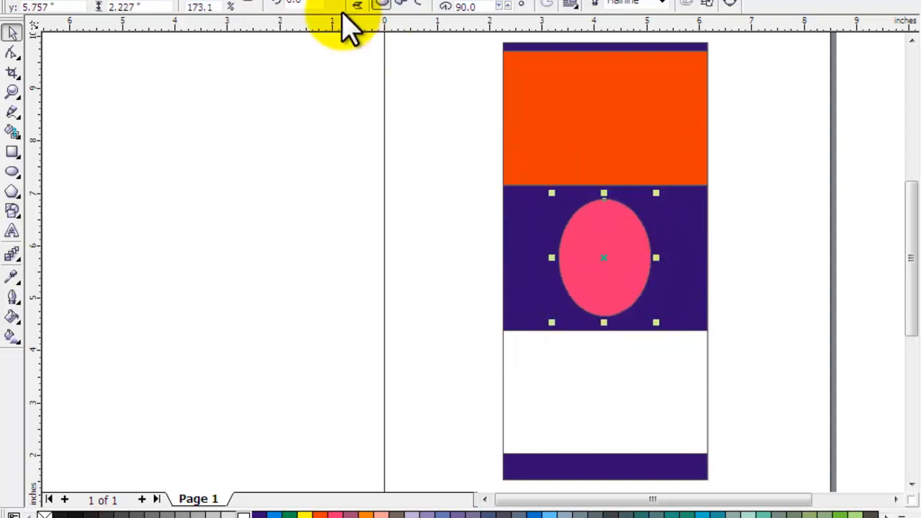
Step: PowerClip the pink ellipse inside the purple container and move the container about 2 inches left
{"action": "left_click", "coordinate": [269, 1]}
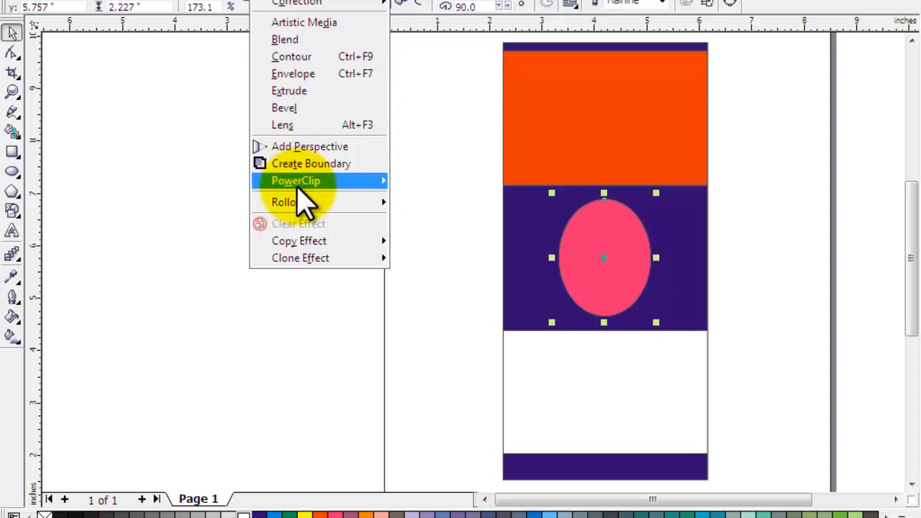
{"action": "mouse_move", "coordinate": [363, 182]}
{"action": "left_click", "coordinate": [465, 183]}
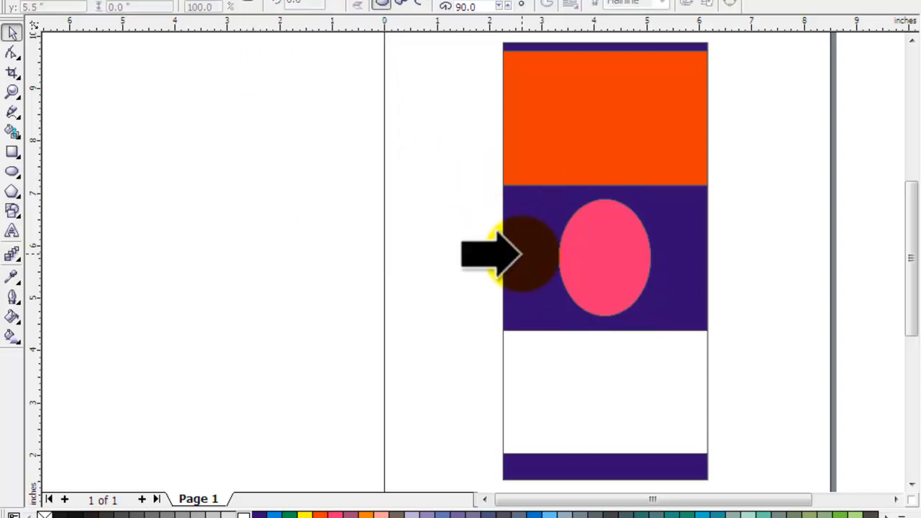
{"action": "left_click", "coordinate": [517, 250]}
{"action": "left_click", "coordinate": [795, 224]}
{"action": "left_click_drag", "start_coordinate": [612, 257], "coordinate": [495, 261]}
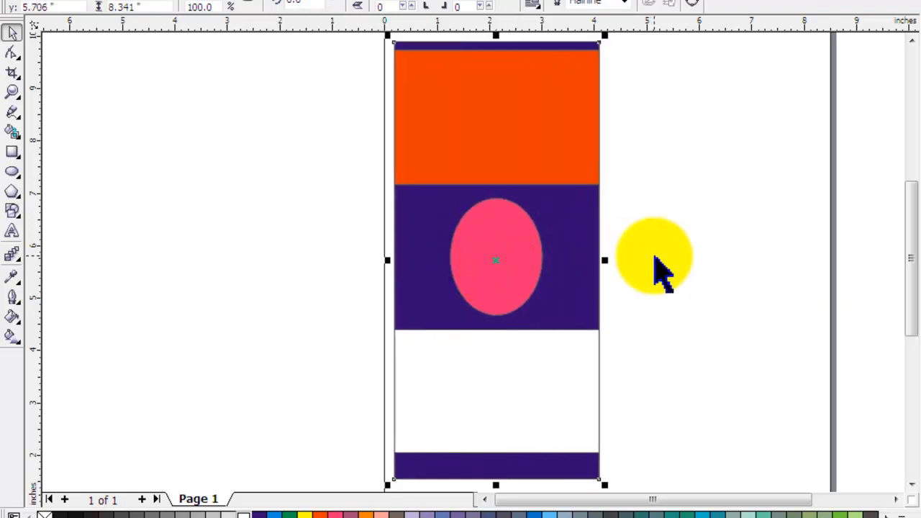